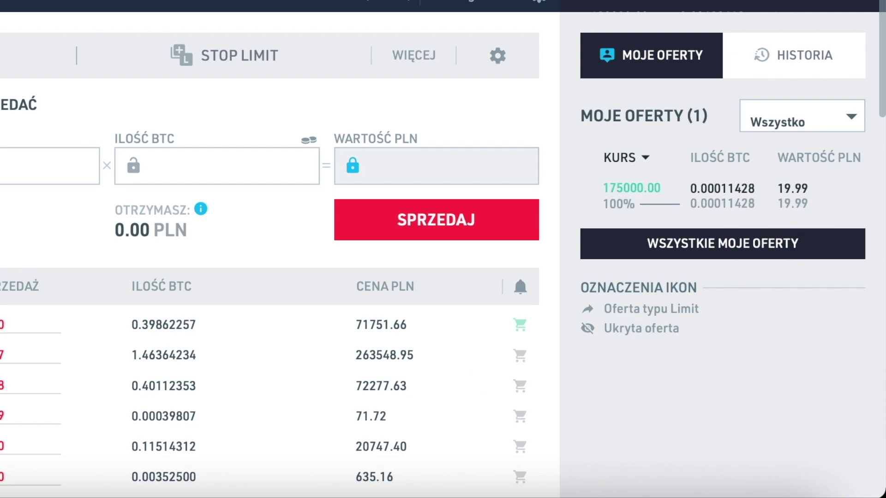
{"action": "mouse_move", "coordinate": [639, 195]}
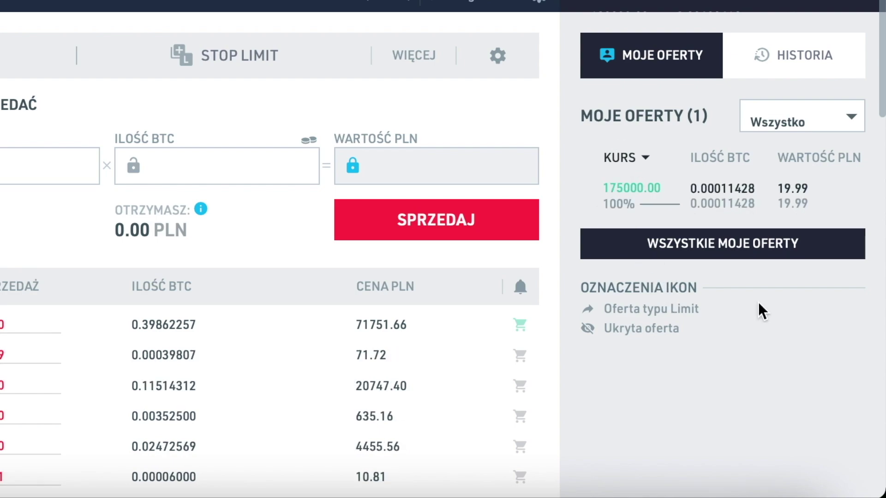
{"action": "left_click", "coordinate": [728, 206]}
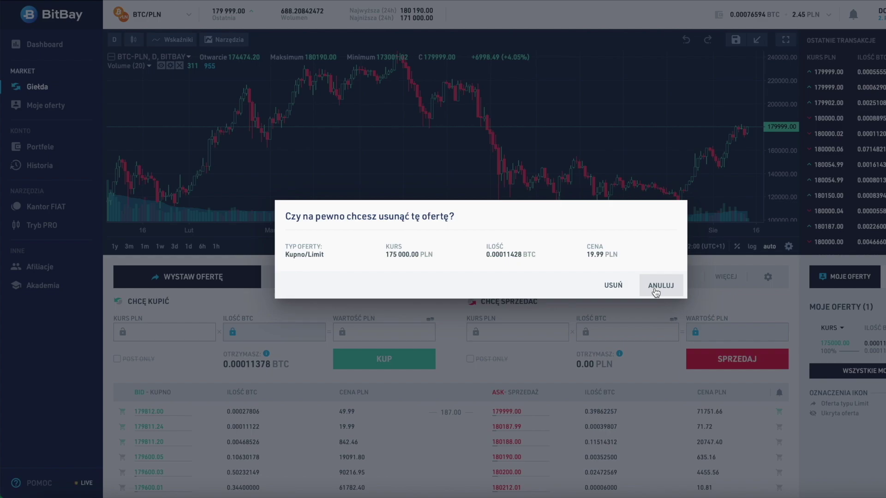
{"action": "left_click", "coordinate": [655, 286]}
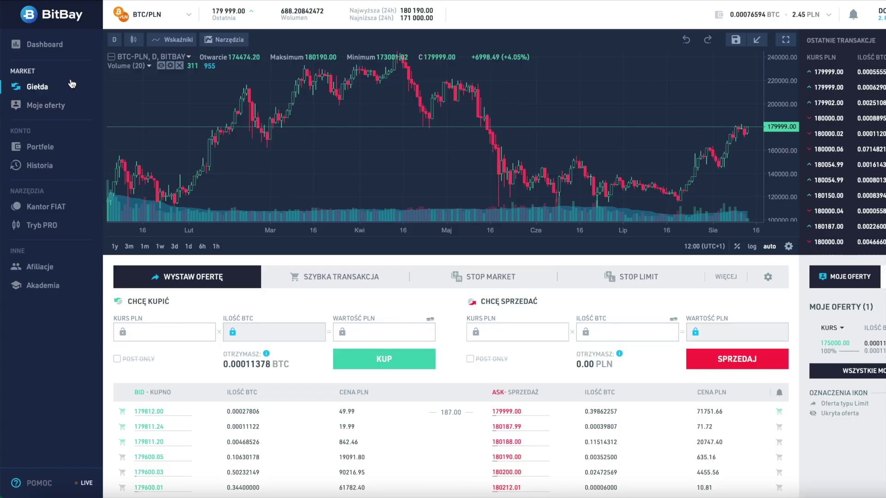
{"action": "left_click", "coordinate": [40, 107]}
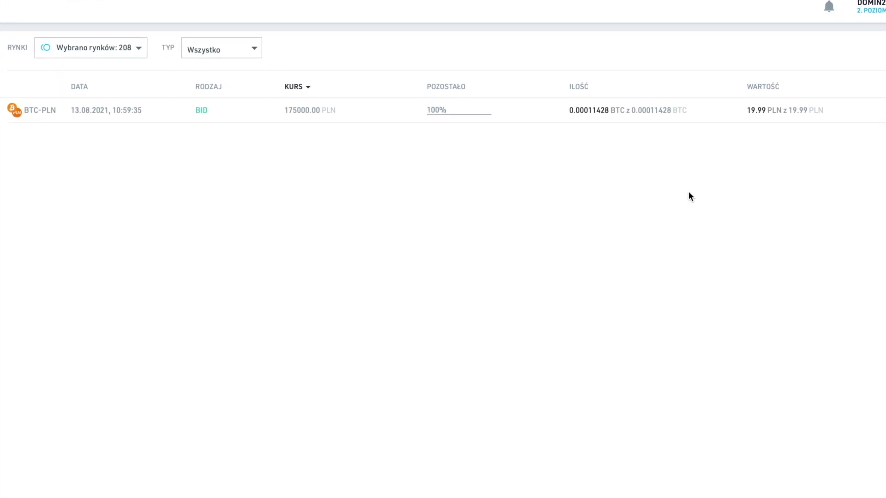
Step: Delete the 175000 PLN BTC-PLN buy offer and go back to the Giełda exchange page
{"action": "left_click", "coordinate": [863, 130]}
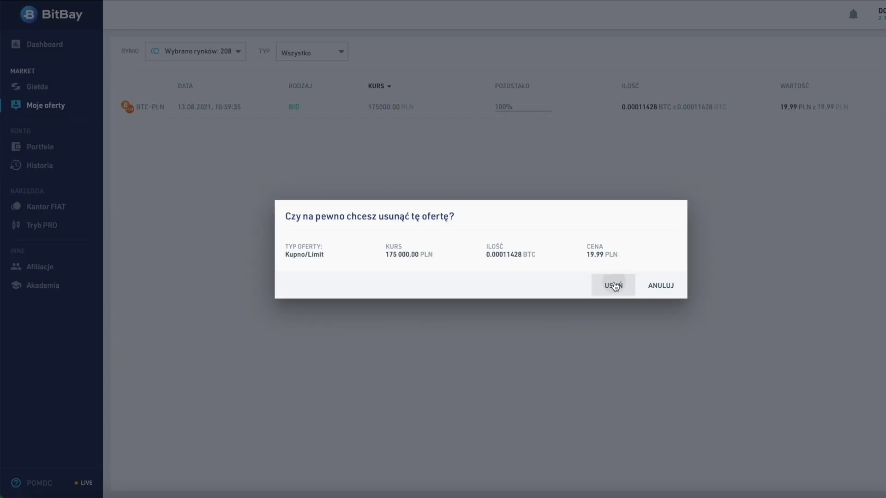
{"action": "left_click", "coordinate": [614, 286]}
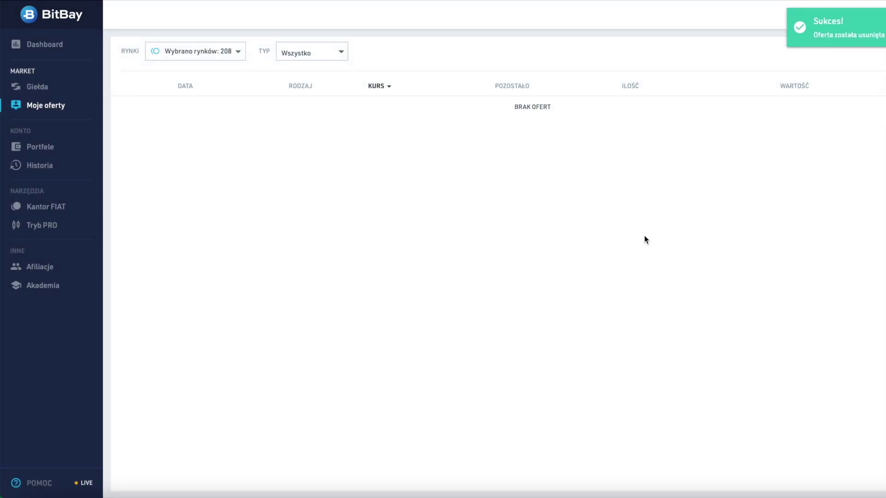
{"action": "left_click", "coordinate": [41, 86]}
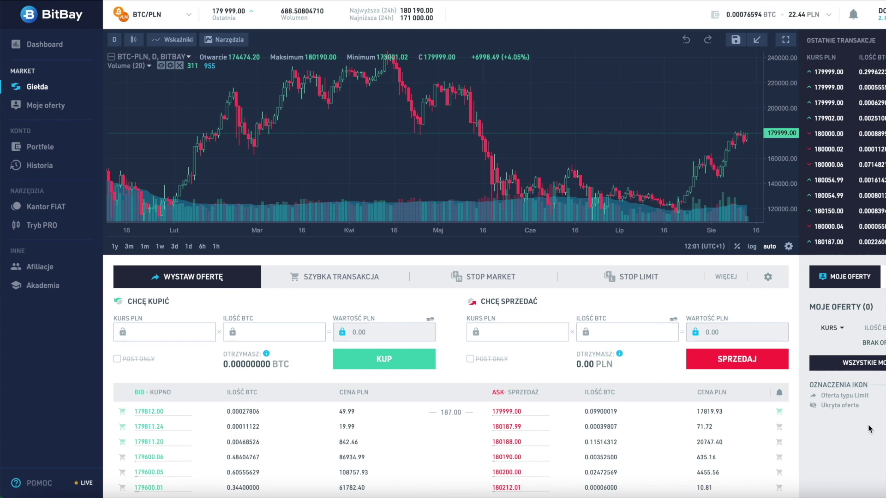
Step: Submit a BTC sell offer at 185000 PLN with an unlocked total value of 20 PLN
{"action": "left_click", "coordinate": [506, 331]}
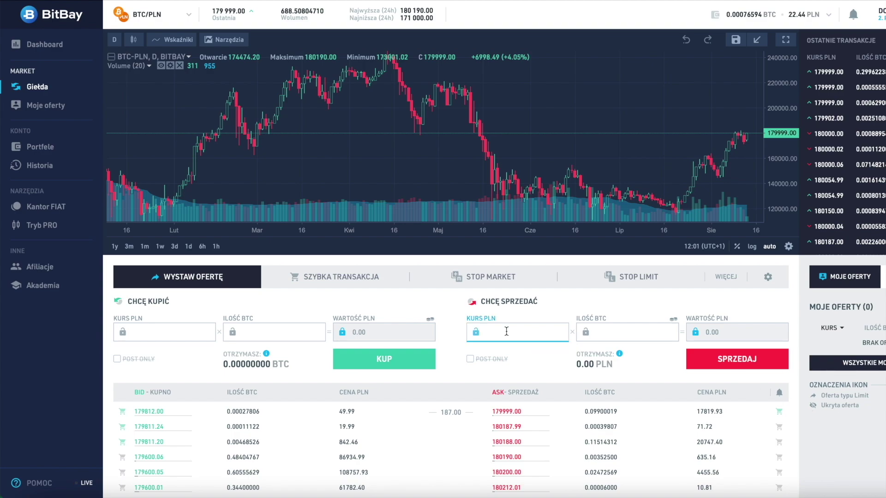
{"action": "type", "text": "185000"}
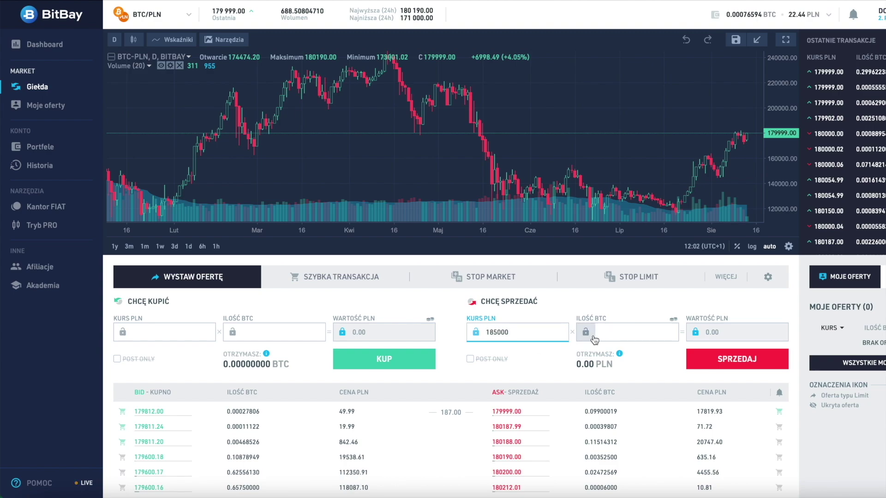
{"action": "left_click", "coordinate": [616, 332]}
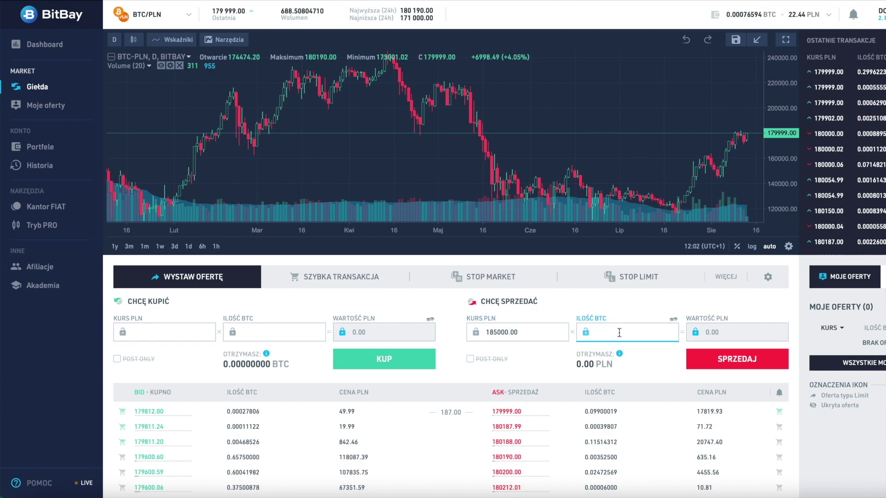
{"action": "left_click", "coordinate": [585, 332]}
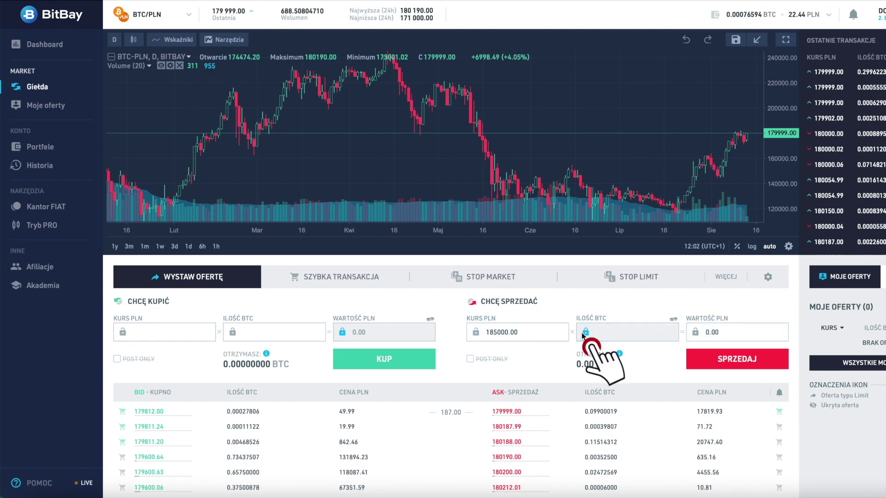
{"action": "left_click", "coordinate": [738, 333]}
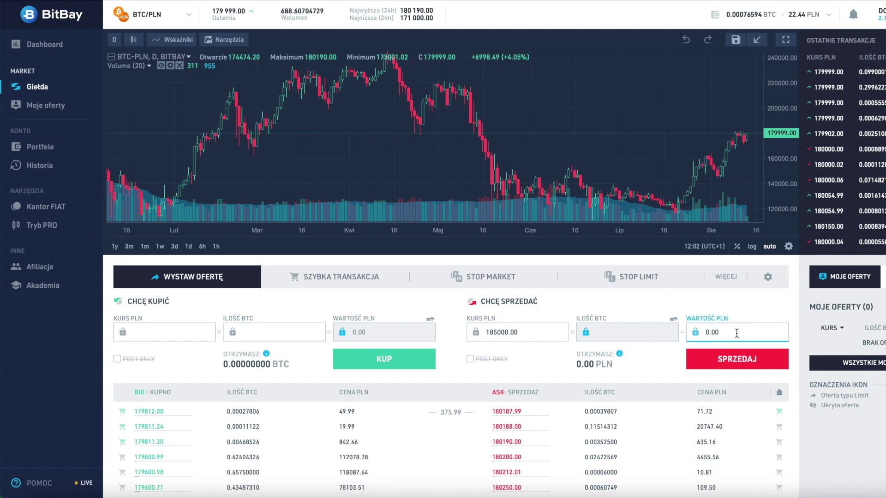
{"action": "key", "text": "BackSpace"}
{"action": "key", "text": "BackSpace"}
{"action": "key", "text": "BackSpace"}
{"action": "key", "text": "BackSpace"}
{"action": "type", "text": "20"}
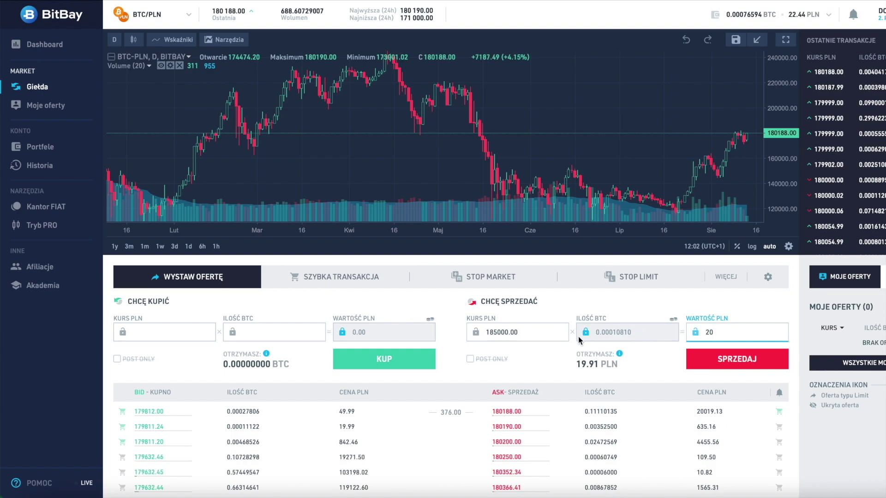
{"action": "left_click", "coordinate": [732, 364]}
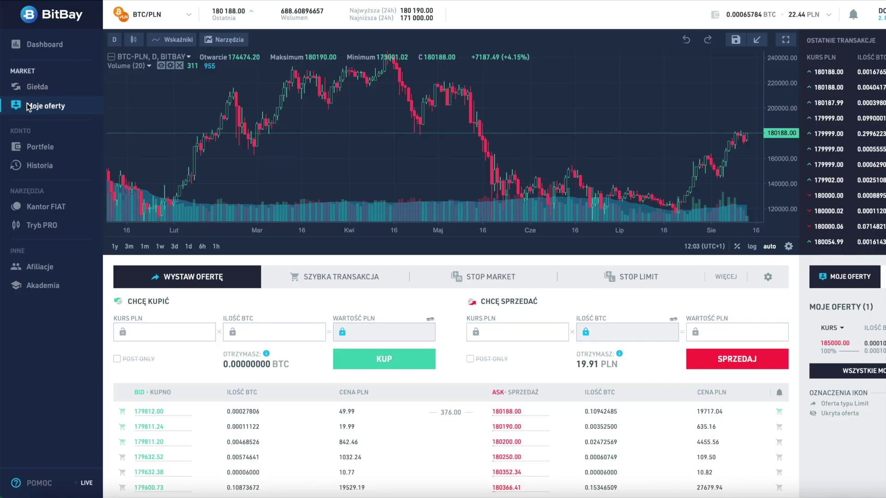
Step: Delete the 185000 PLN ask offer from the Moje oferty list
{"action": "left_click", "coordinate": [27, 104]}
{"action": "left_click", "coordinate": [879, 106]}
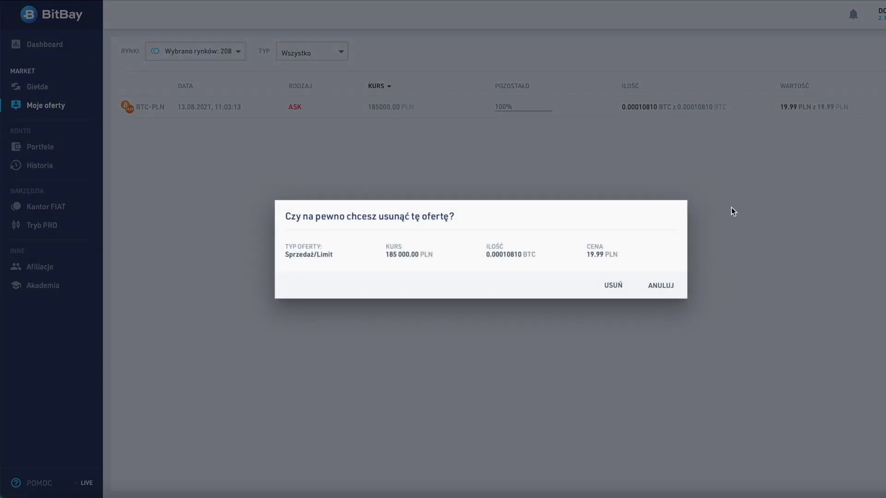
{"action": "left_click", "coordinate": [622, 285]}
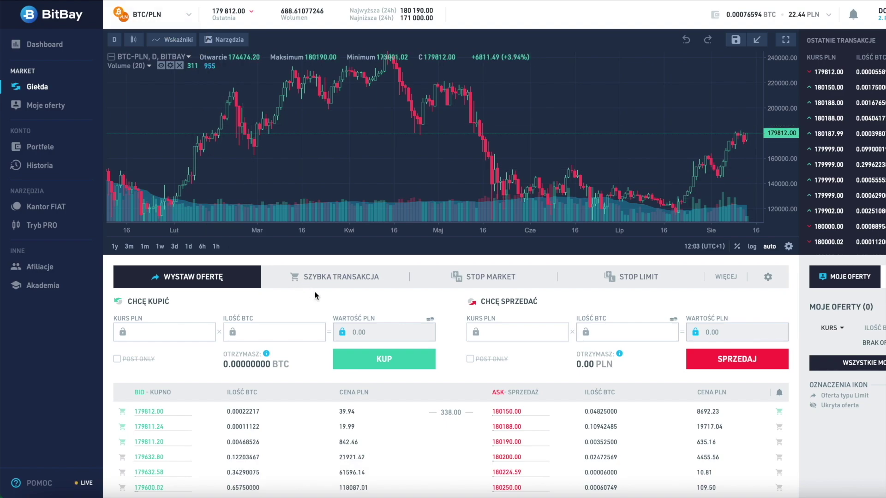
Step: Enter 0.0001 BTC in the SZYBKA TRANSAKCJA quick-buy field, costing about 18.01 PLN
{"action": "left_click", "coordinate": [335, 280]}
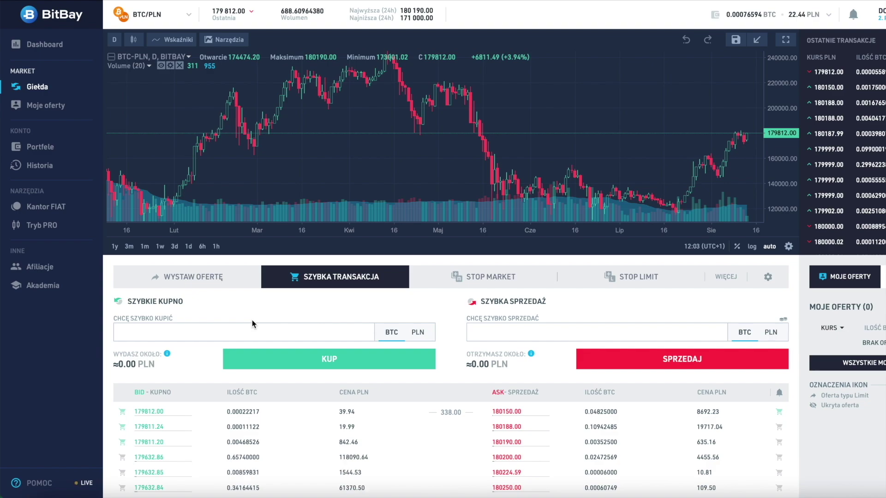
{"action": "left_click", "coordinate": [161, 327]}
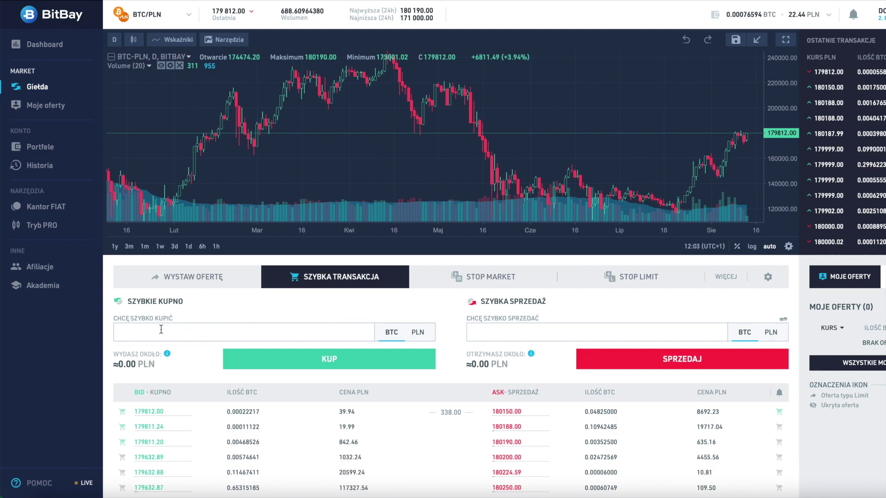
{"action": "left_click", "coordinate": [161, 329]}
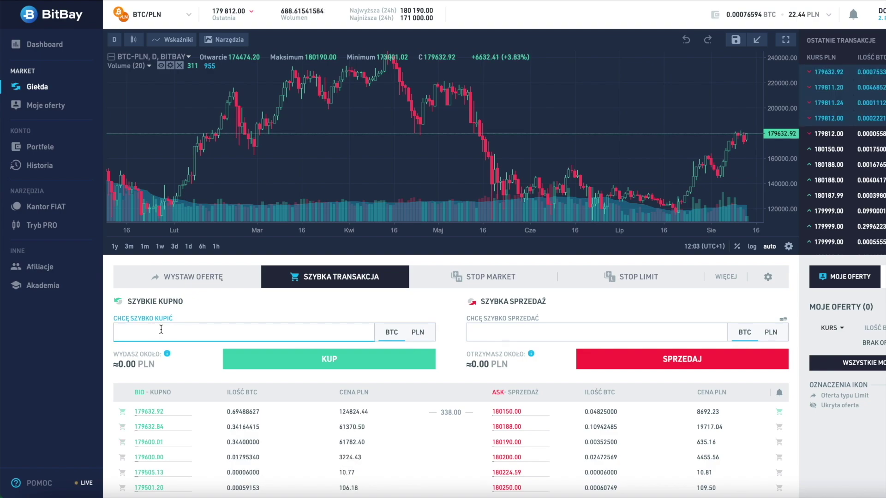
{"action": "type", "text": "0.0000"}
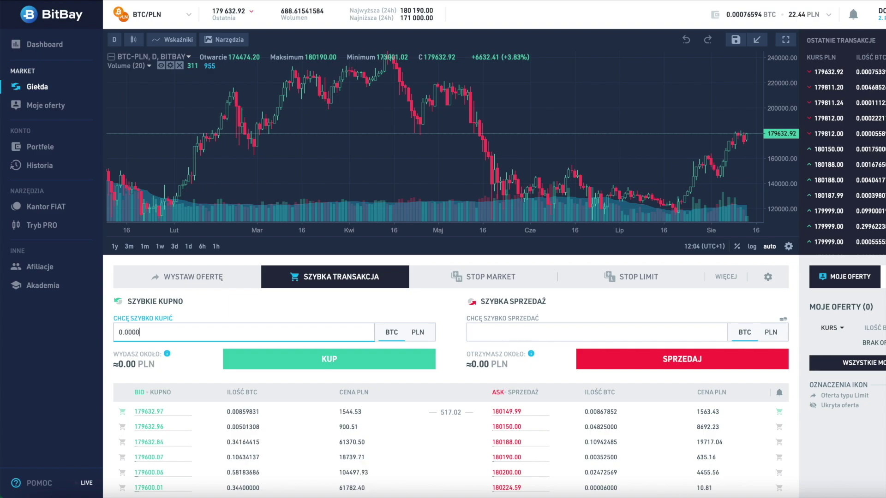
{"action": "type", "text": "1"}
{"action": "key", "text": "BackSpace"}
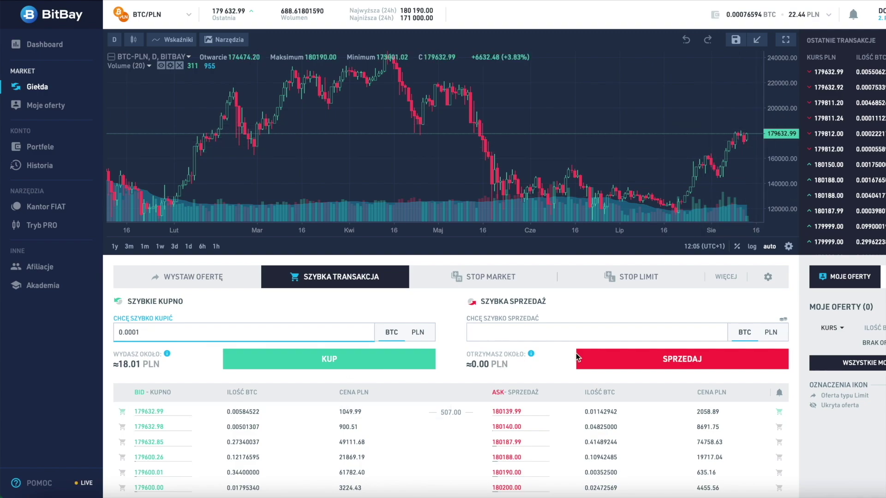
Step: Set the quick-sale amount to 0.0001 BTC, worth about 17.88 PLN
{"action": "left_click", "coordinate": [745, 334]}
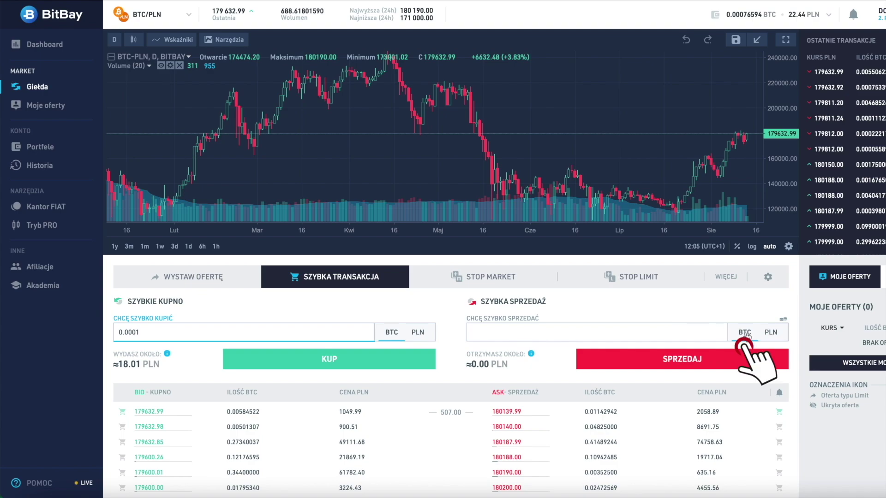
{"action": "left_click", "coordinate": [569, 333]}
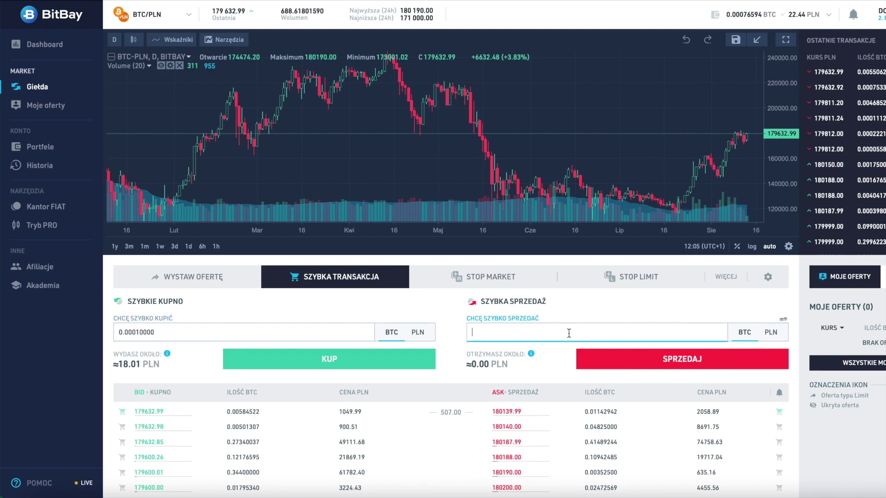
{"action": "type", "text": "0.00001"}
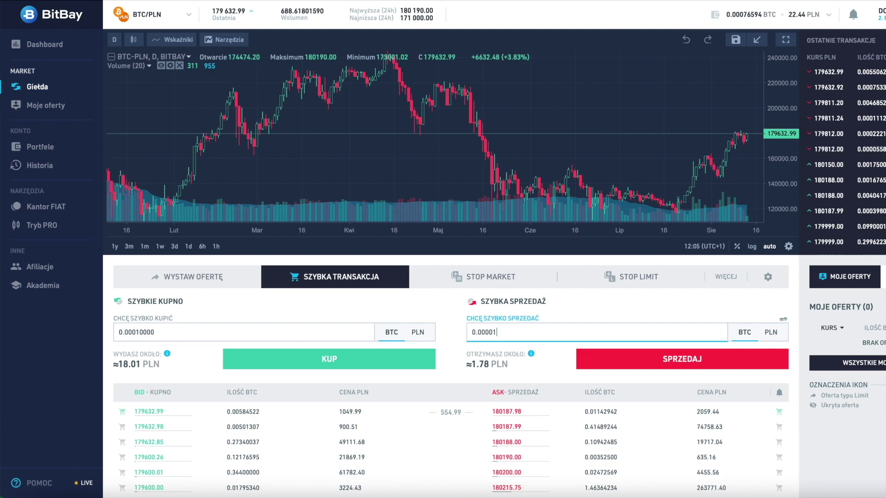
{"action": "key", "text": "BackSpace"}
{"action": "key", "text": "BackSpace"}
{"action": "type", "text": "1"}
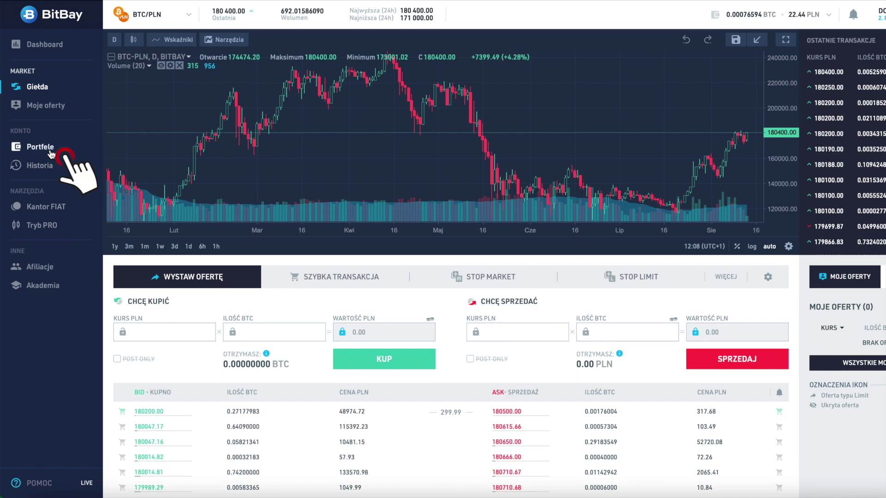
Step: Search wallets for 'lit', open the LTC wallet and accept the Litecoin deposit warning
{"action": "left_click", "coordinate": [32, 147]}
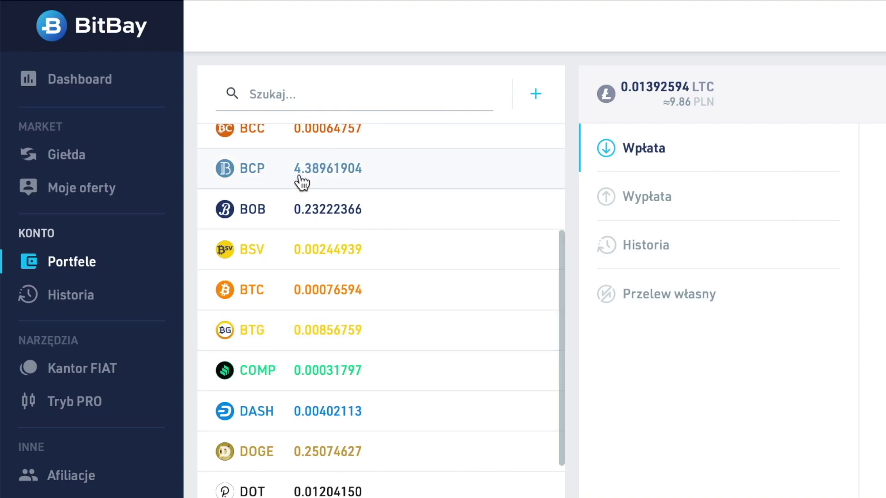
{"action": "scroll", "coordinate": [285, 421], "scroll_direction": "down", "scroll_amount": 3}
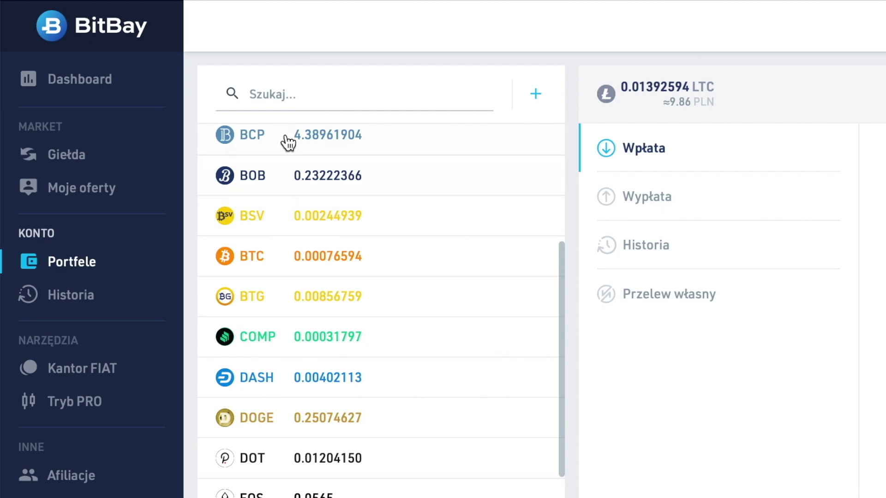
{"action": "left_click", "coordinate": [285, 94]}
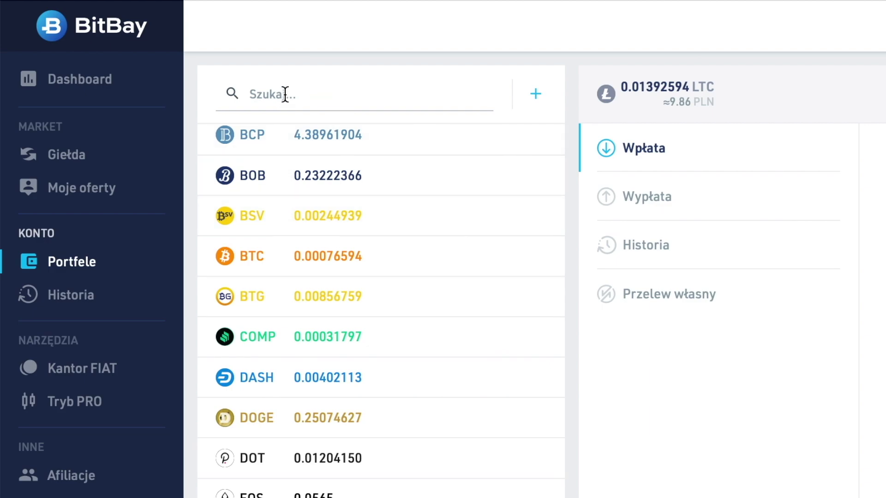
{"action": "left_click", "coordinate": [285, 95]}
{"action": "type", "text": "lit"}
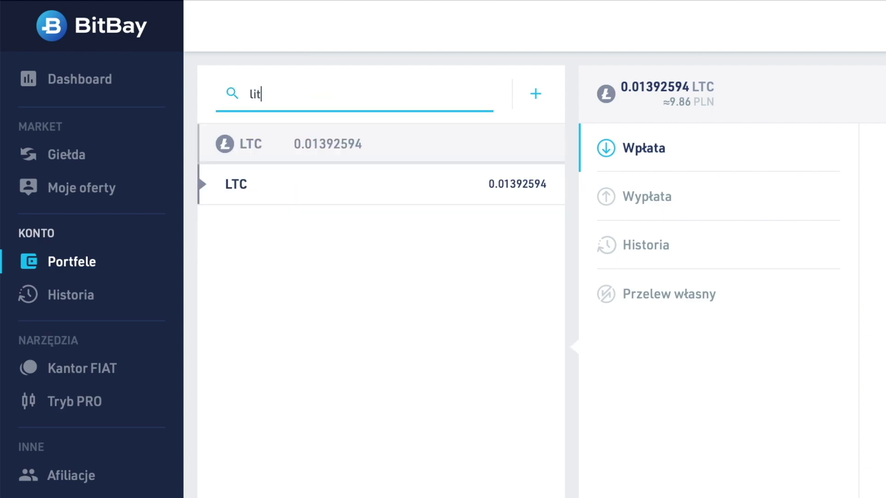
{"action": "left_click", "coordinate": [285, 193]}
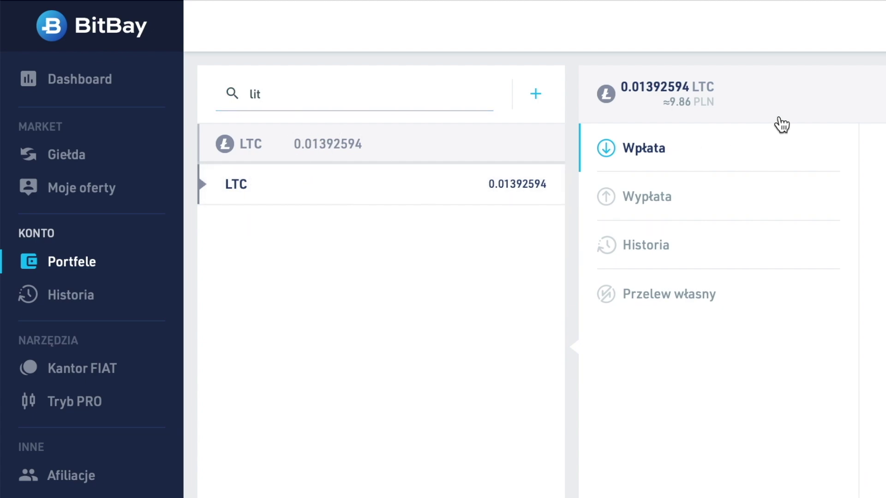
{"action": "left_click", "coordinate": [667, 81]}
{"action": "left_click_drag", "start_coordinate": [619, 86], "coordinate": [692, 87]}
{"action": "left_click", "coordinate": [658, 401]}
{"action": "left_click", "coordinate": [668, 158]}
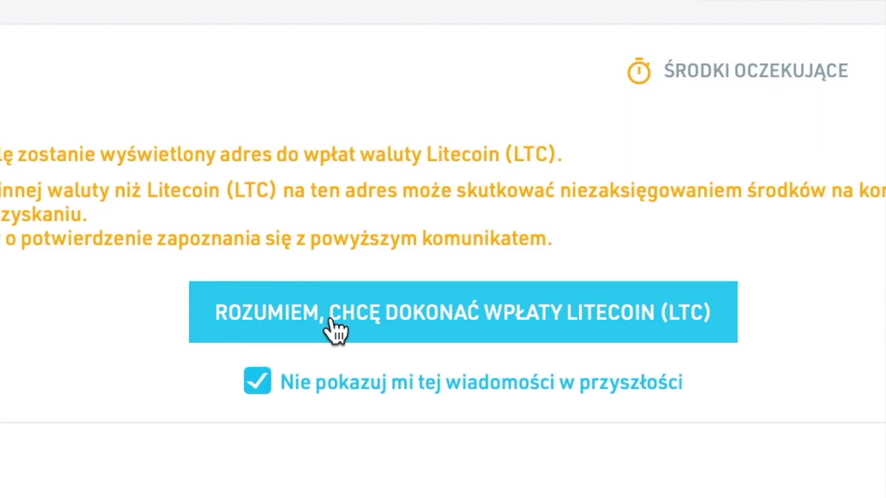
{"action": "left_click", "coordinate": [333, 324]}
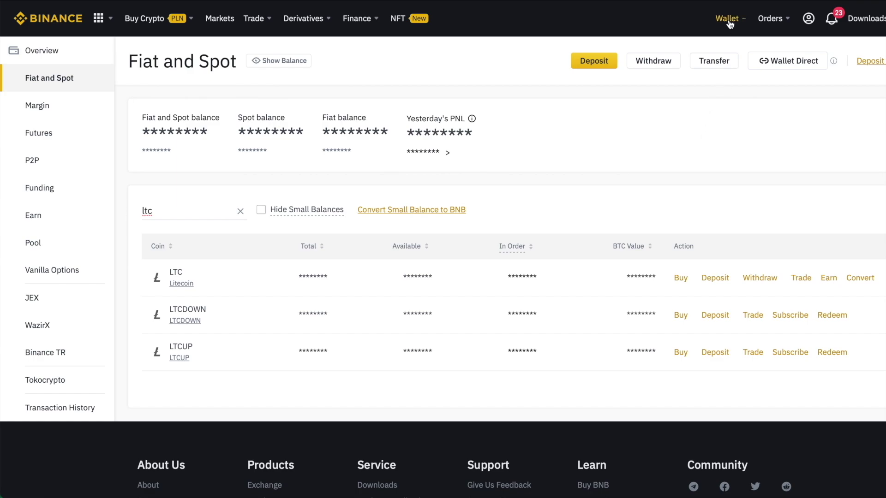
Step: Start a Binance LTC withdrawal with the pasted destination address and an amount of 1
{"action": "mouse_move", "coordinate": [726, 19]}
{"action": "left_click", "coordinate": [760, 278]}
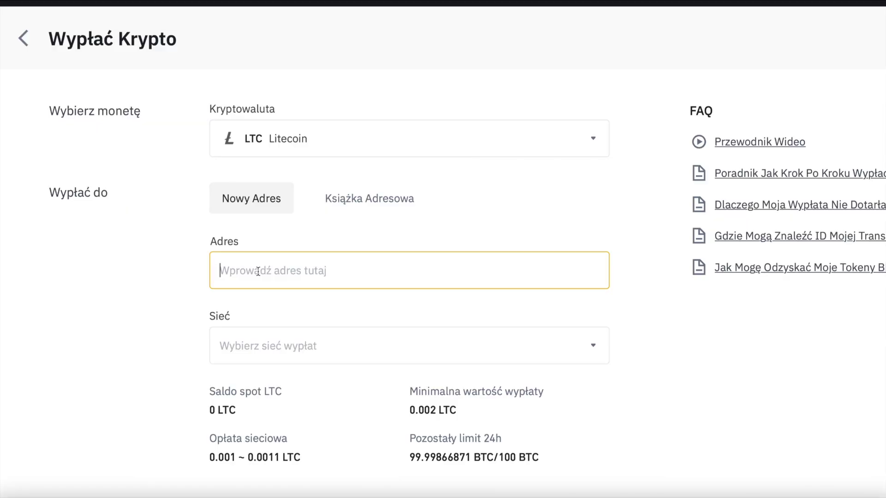
{"action": "type", "text": "ltc1q9pd540j5g7tgm3pgpr8rz0lfuccqgfgad8tw3s"}
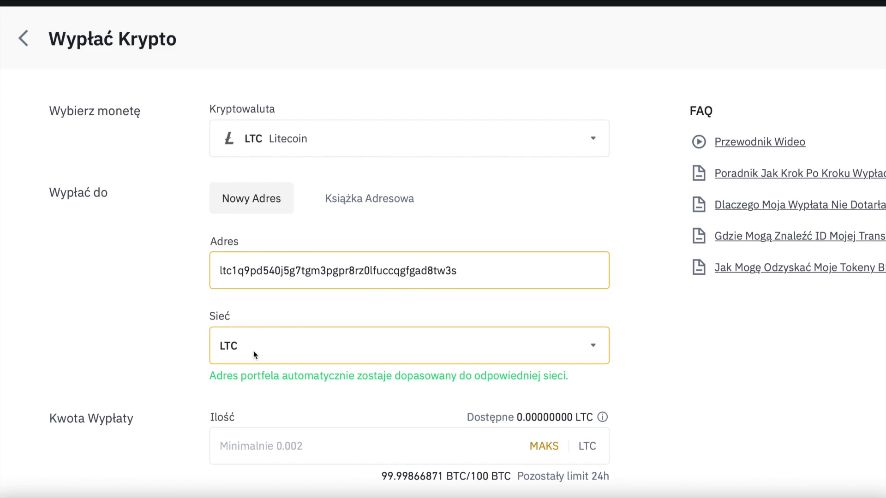
{"action": "left_click", "coordinate": [195, 339]}
{"action": "scroll", "coordinate": [195, 340], "scroll_direction": "down", "scroll_amount": 1}
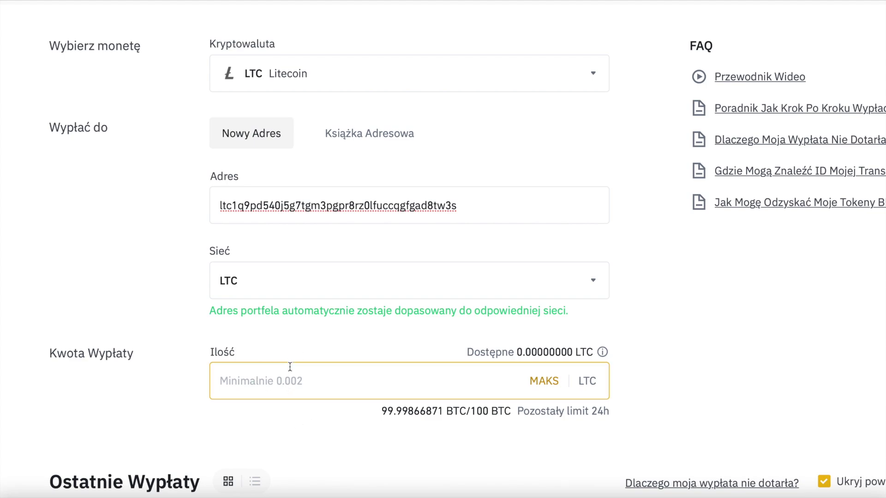
{"action": "left_click", "coordinate": [545, 387]}
{"action": "type", "text": "1"}
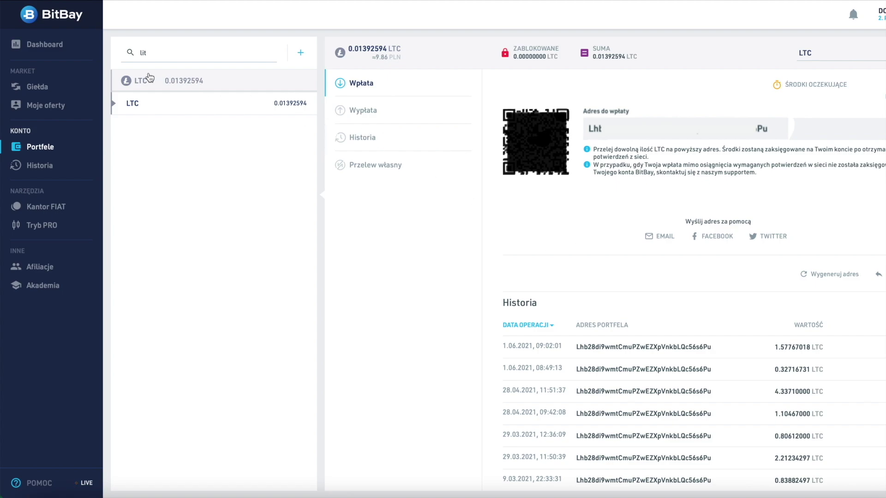
Step: Open the LTC Wypłata form and fill in the full 0.01292594 LTC balance
{"action": "left_click", "coordinate": [379, 114]}
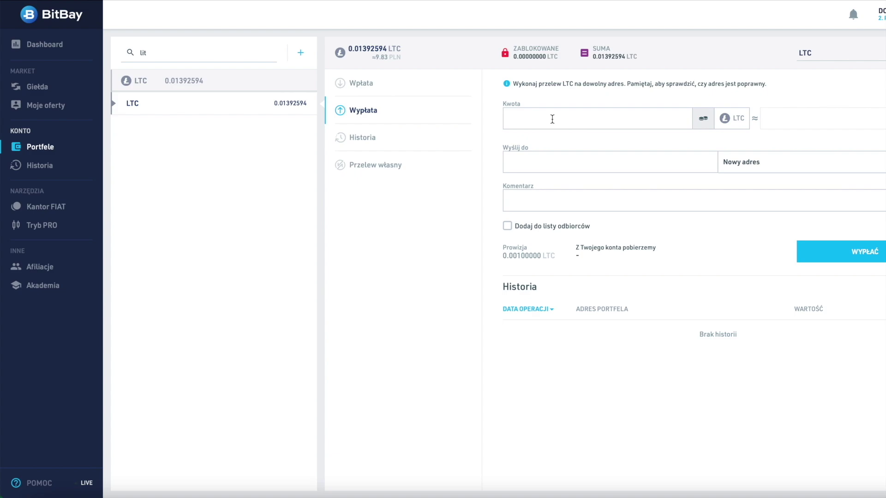
{"action": "left_click", "coordinate": [704, 121]}
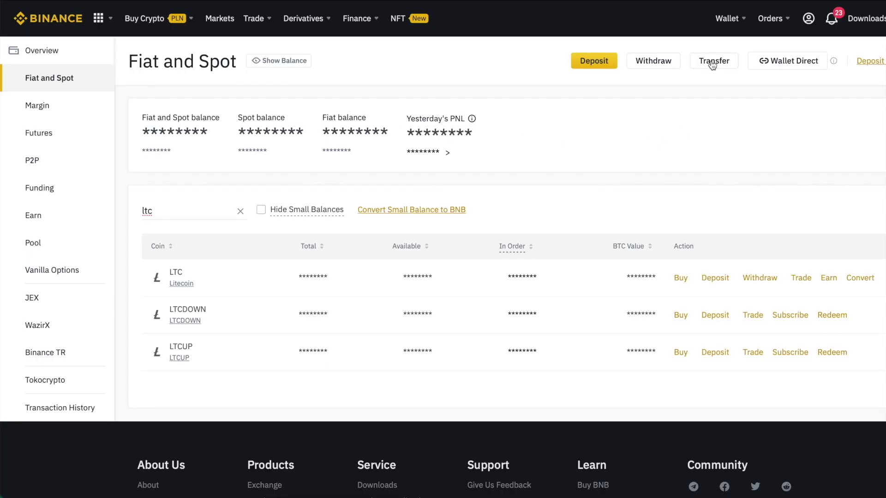
{"action": "mouse_move", "coordinate": [727, 19]}
Step: Copy Binance's LTC deposit address into BitBay's Wyślij do withdrawal field
{"action": "left_click", "coordinate": [716, 279]}
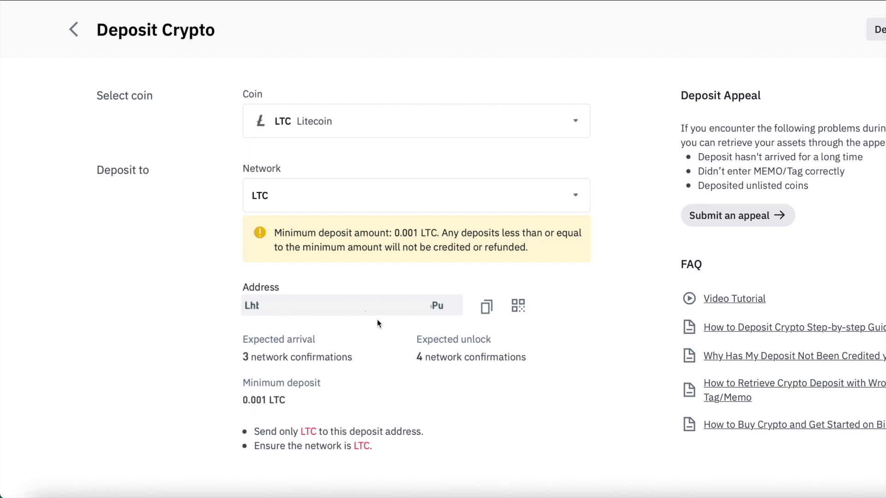
{"action": "left_click", "coordinate": [488, 313]}
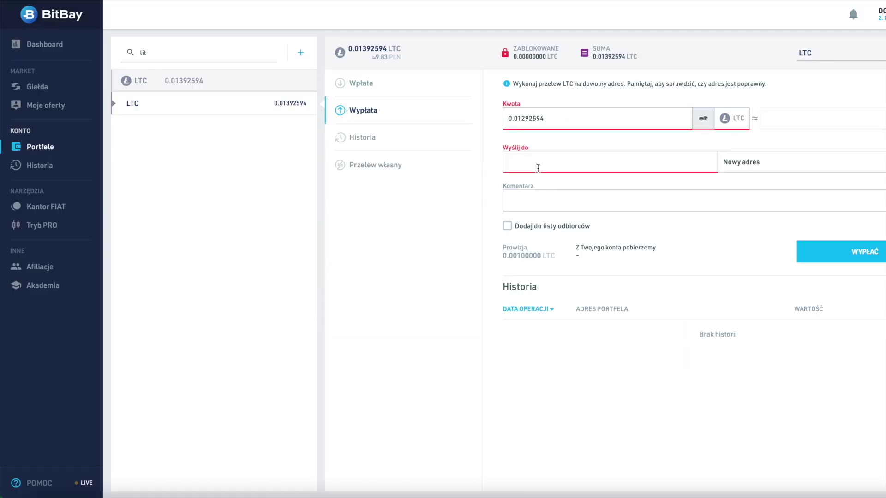
{"action": "left_click", "coordinate": [538, 168]}
{"action": "key", "text": "ctrl+v"}
{"action": "left_click", "coordinate": [530, 200]}
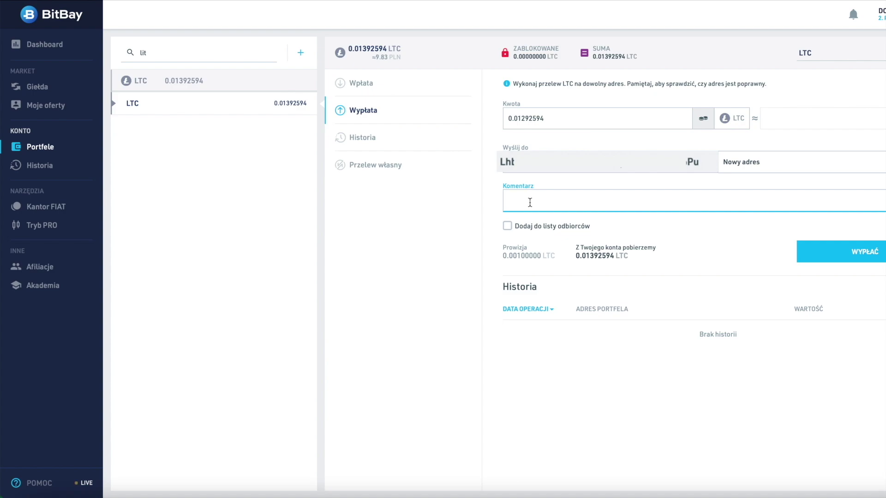